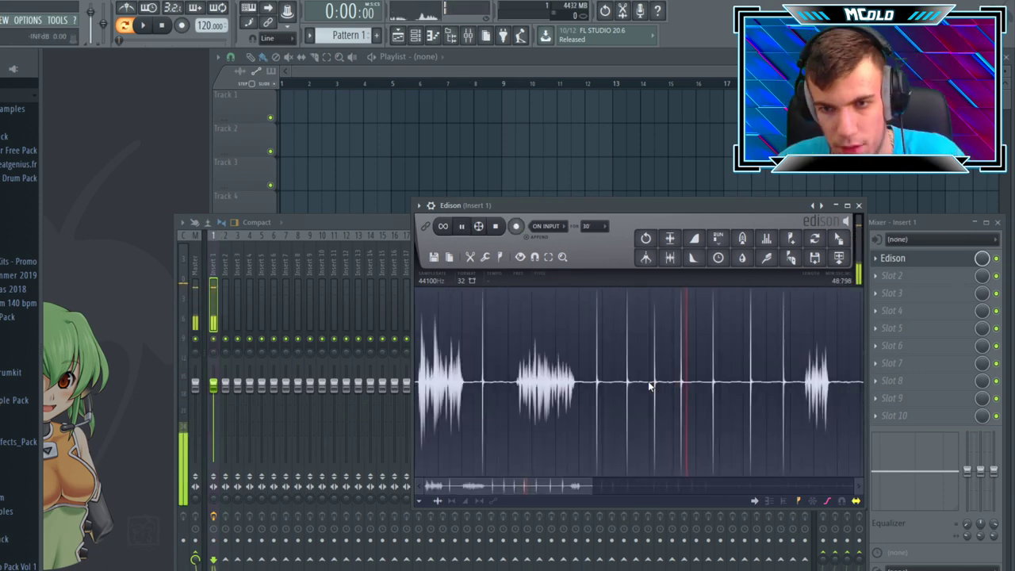
- Isolate three short hits from the Edison recording and place them as audio clips on playlist Tracks 1, 2 and 3 around bar 4
{"action": "key", "text": "space"}
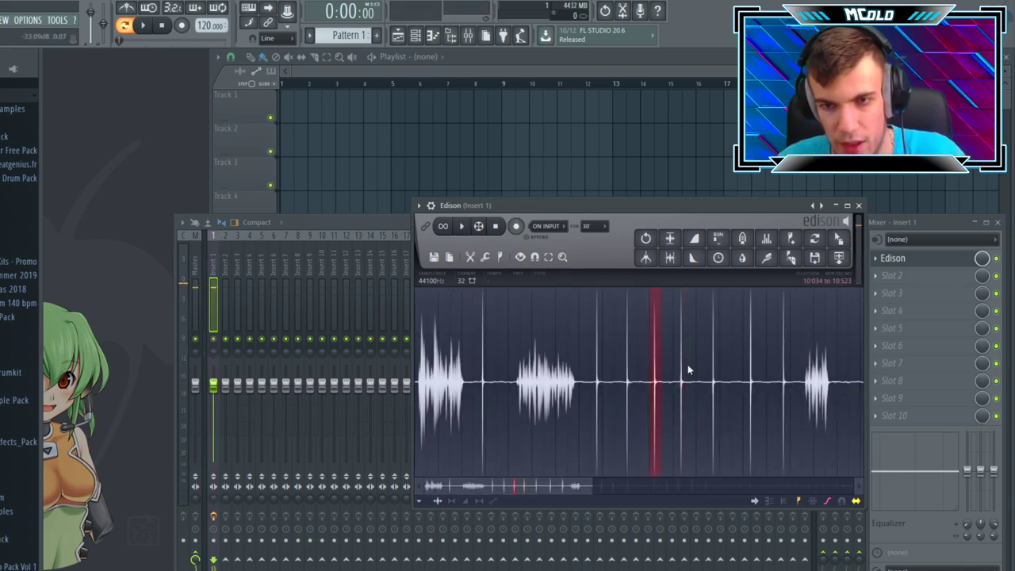
{"action": "left_click_drag", "start_coordinate": [838, 239], "coordinate": [371, 112]}
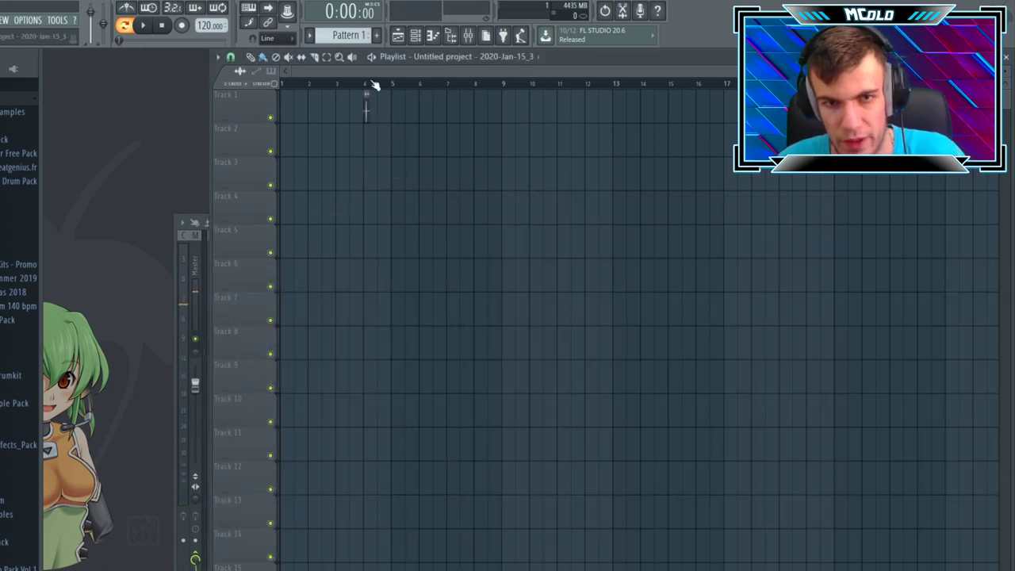
{"action": "left_click", "coordinate": [472, 35]}
{"action": "left_click", "coordinate": [928, 258]}
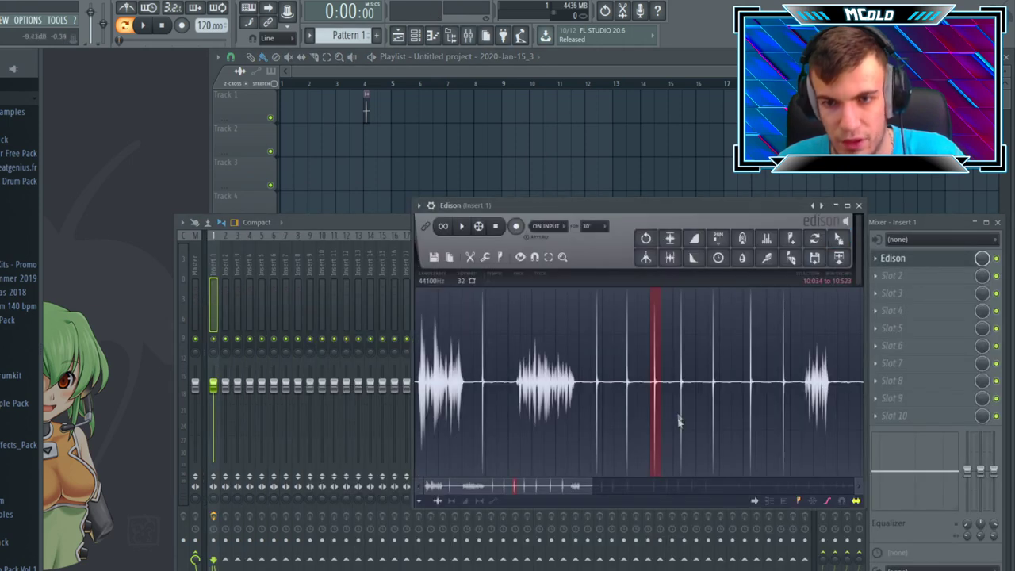
{"action": "left_click", "coordinate": [776, 404]}
{"action": "key", "text": "space"}
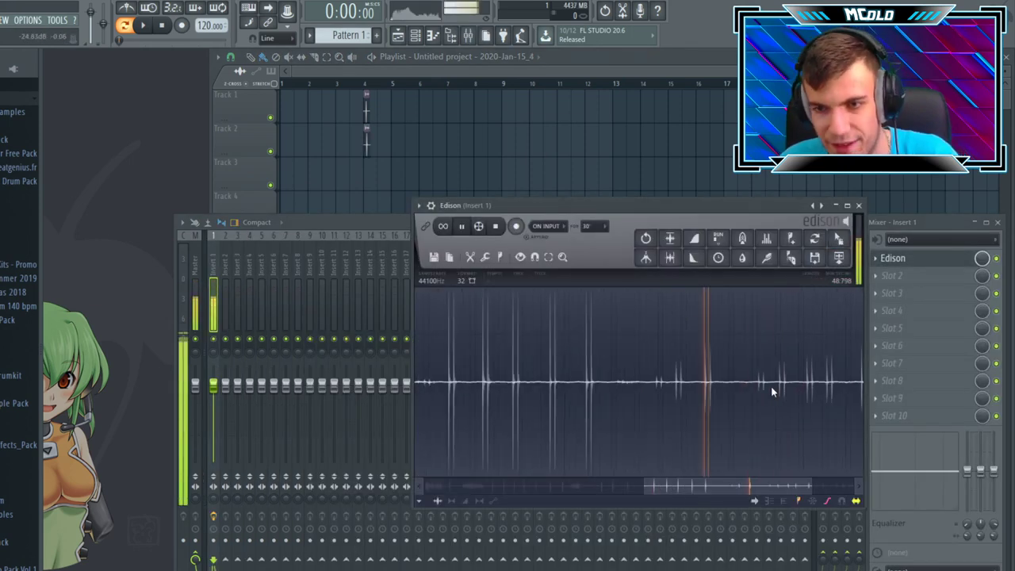
{"action": "key", "text": "space"}
{"action": "left_click_drag", "start_coordinate": [563, 486], "coordinate": [780, 486]}
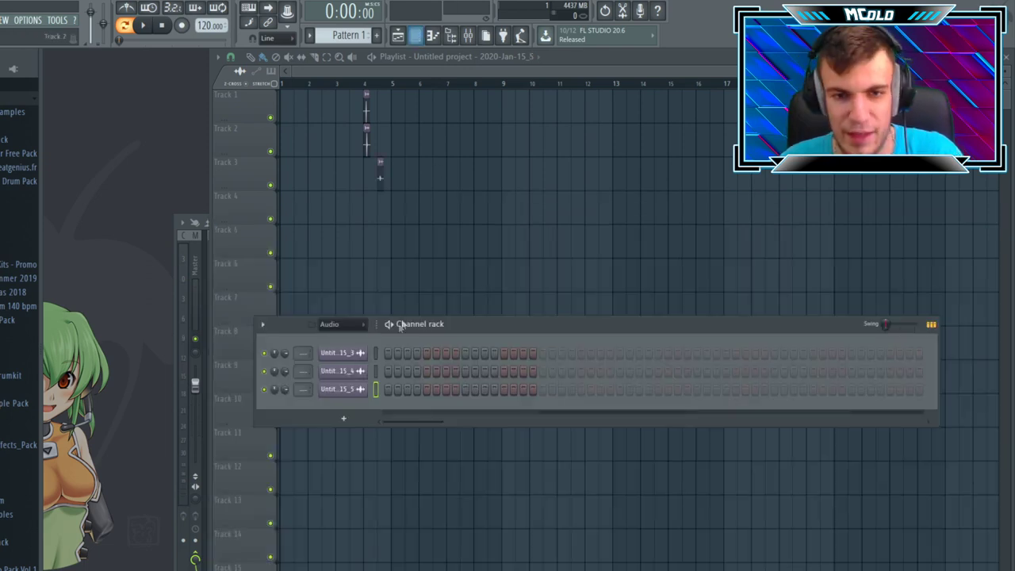
- Open the three sampled hits from the channel rack one after another and examine their waveforms
{"action": "left_click", "coordinate": [363, 355]}
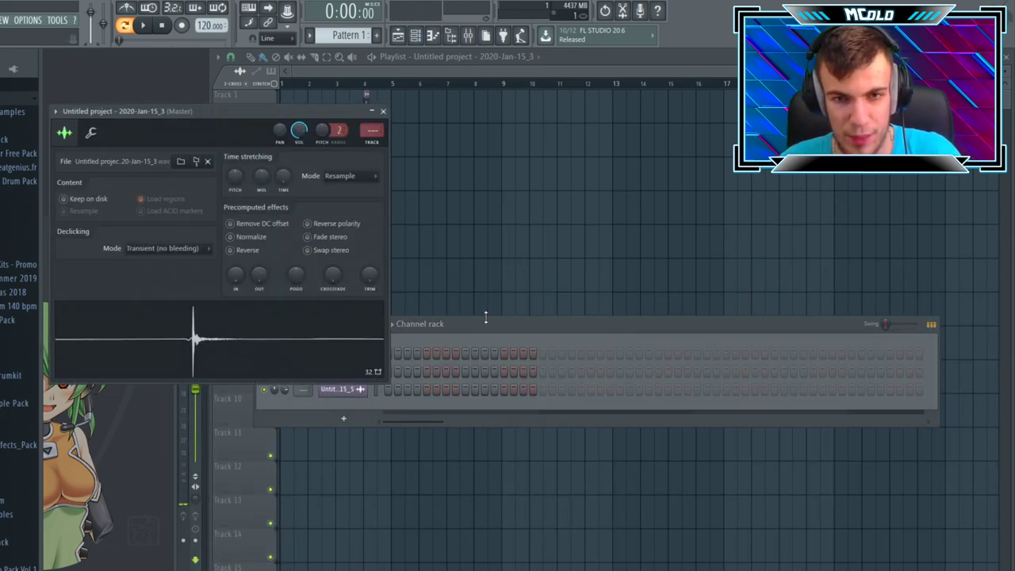
{"action": "left_click", "coordinate": [343, 371]}
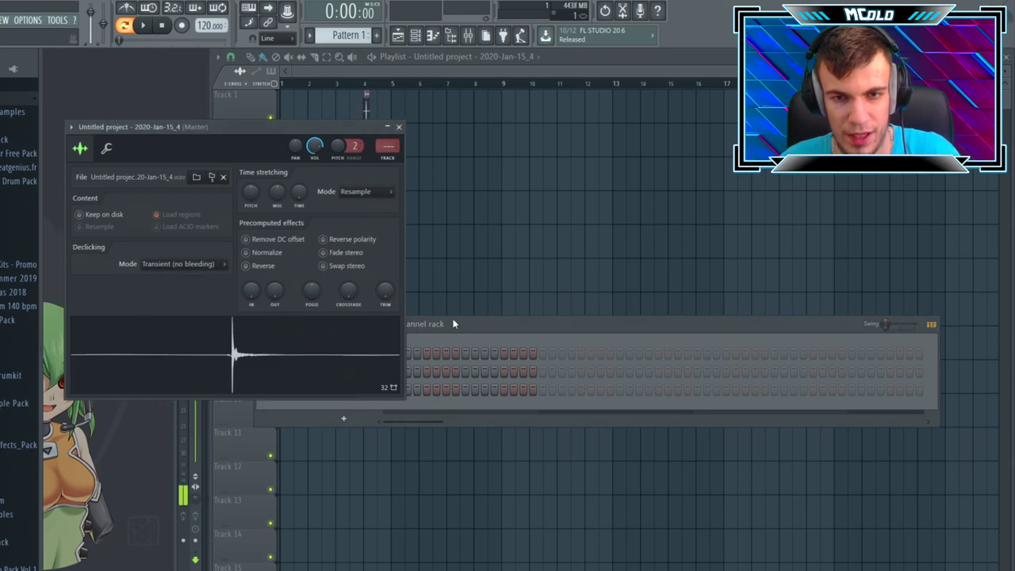
{"action": "left_click", "coordinate": [355, 390]}
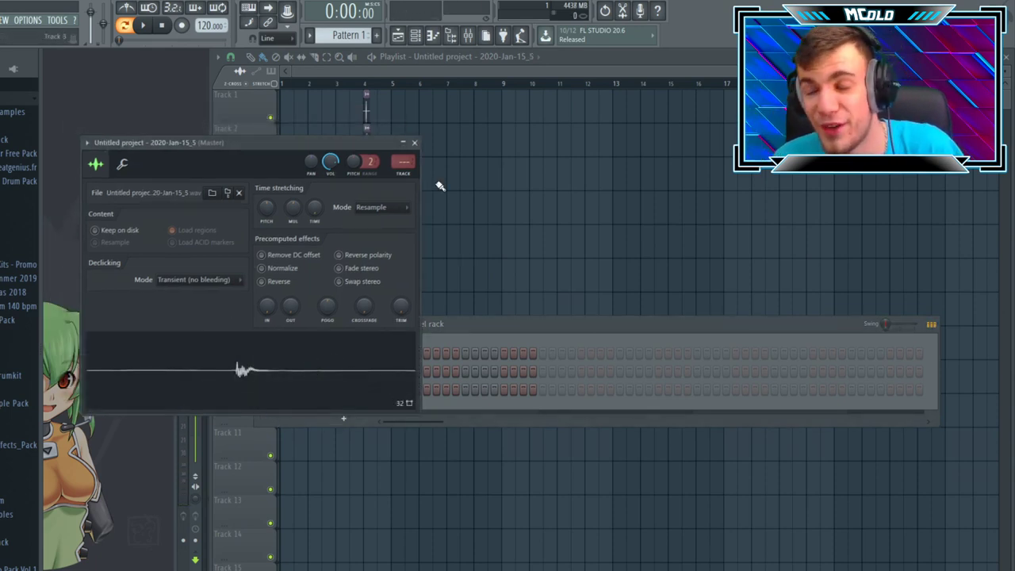
{"action": "left_click", "coordinate": [414, 142]}
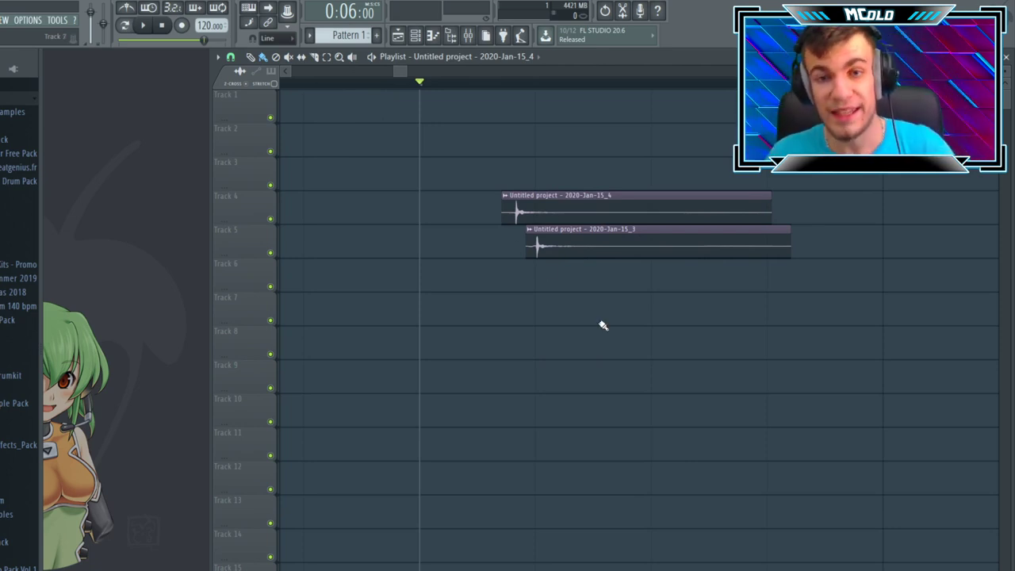
- Try aligning the snap on Track 4 with the one on Track 5, playing them before and after the move
{"action": "key", "text": "space"}
{"action": "key", "text": "space"}
{"action": "key", "text": "space"}
{"action": "key", "text": "space"}
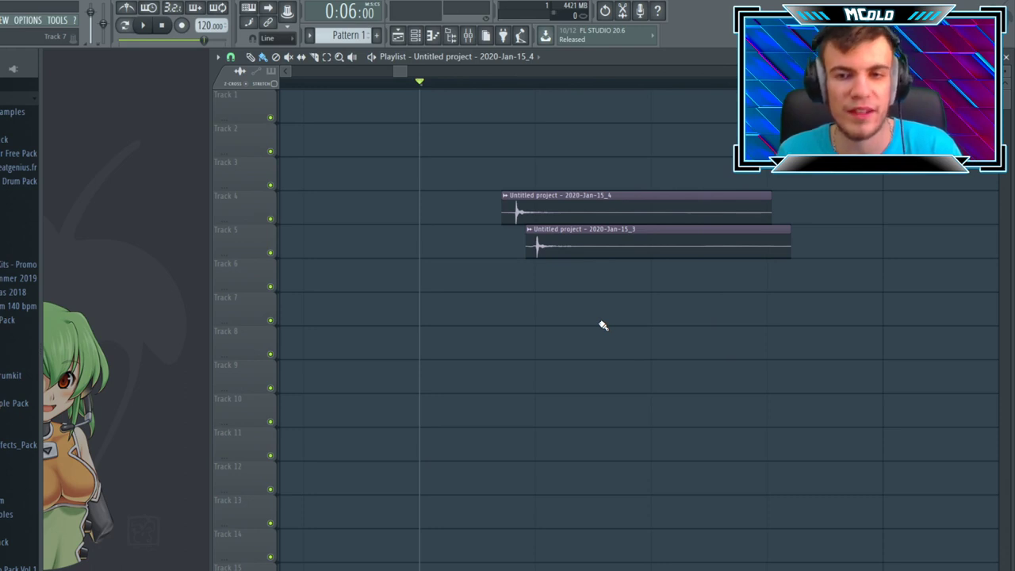
{"action": "left_click_drag", "start_coordinate": [560, 211], "coordinate": [579, 213]}
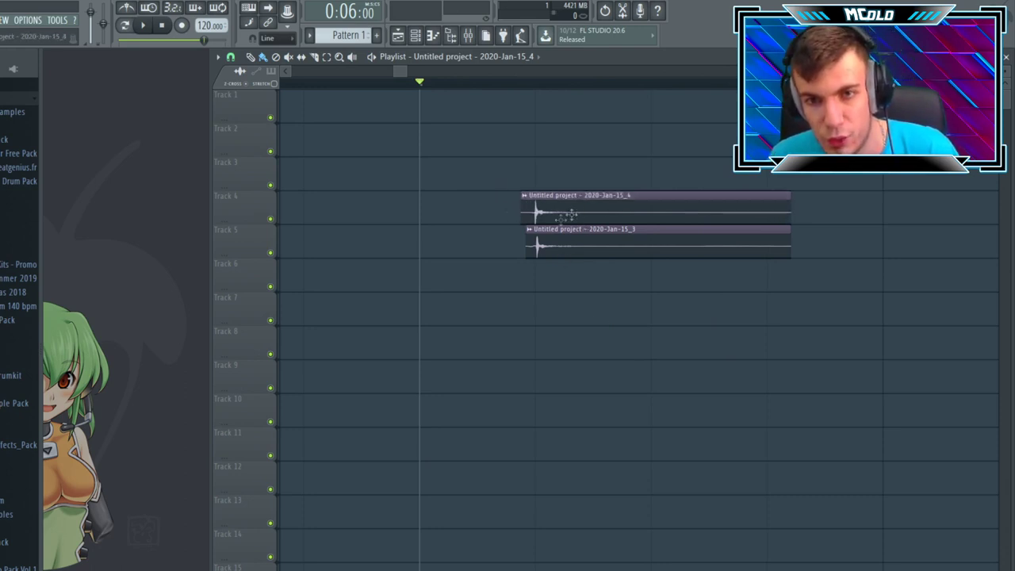
{"action": "key", "text": "space"}
{"action": "key", "text": "space"}
{"action": "key", "text": "space"}
{"action": "key", "text": "space"}
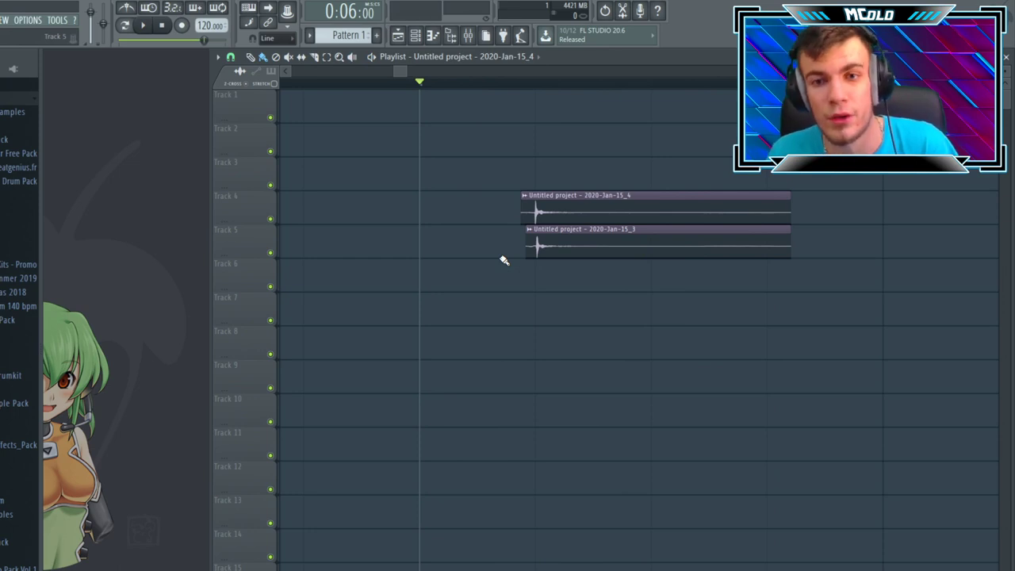
- Undo the move of the Track 4 snap and play the two staggered snaps again
{"action": "key", "text": "ctrl+z"}
{"action": "key", "text": "space"}
{"action": "key", "text": "space"}
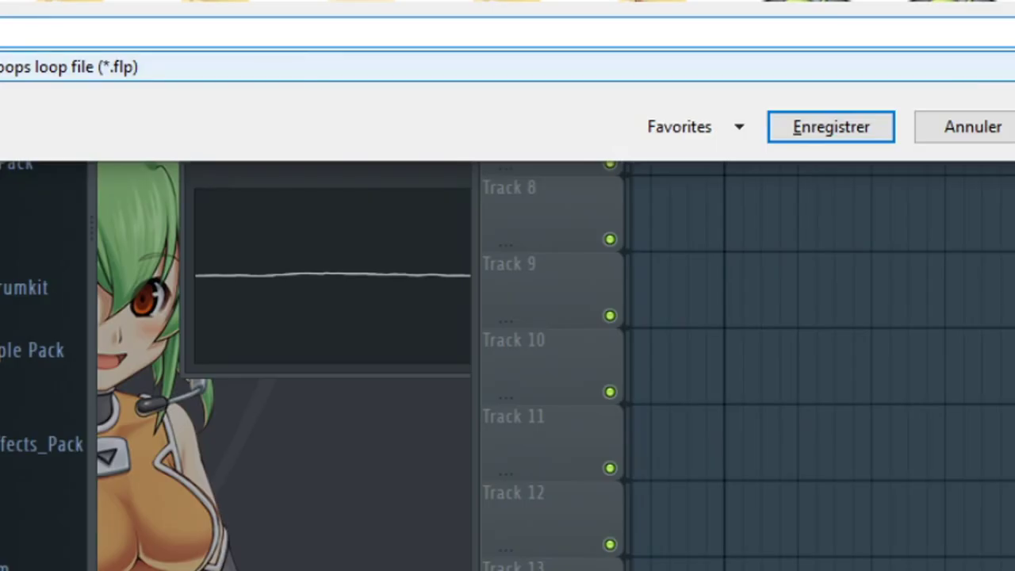
- Save the project as "god pray for me because i have the impression that my futur song is a bullshit" and close the sample settings
{"action": "type", "text": "ay fo"}
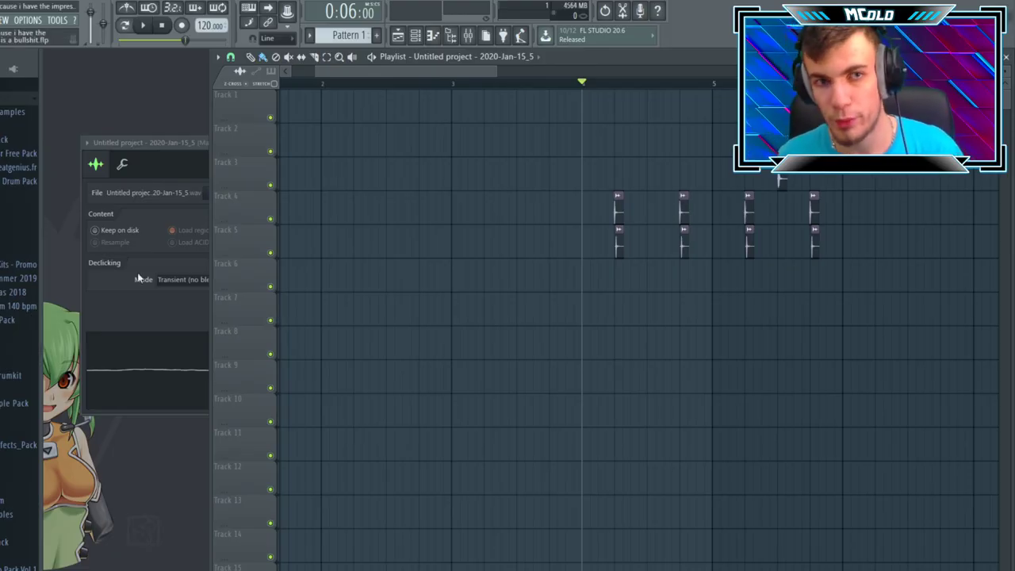
{"action": "left_click", "coordinate": [154, 165]}
{"action": "left_click", "coordinate": [416, 142]}
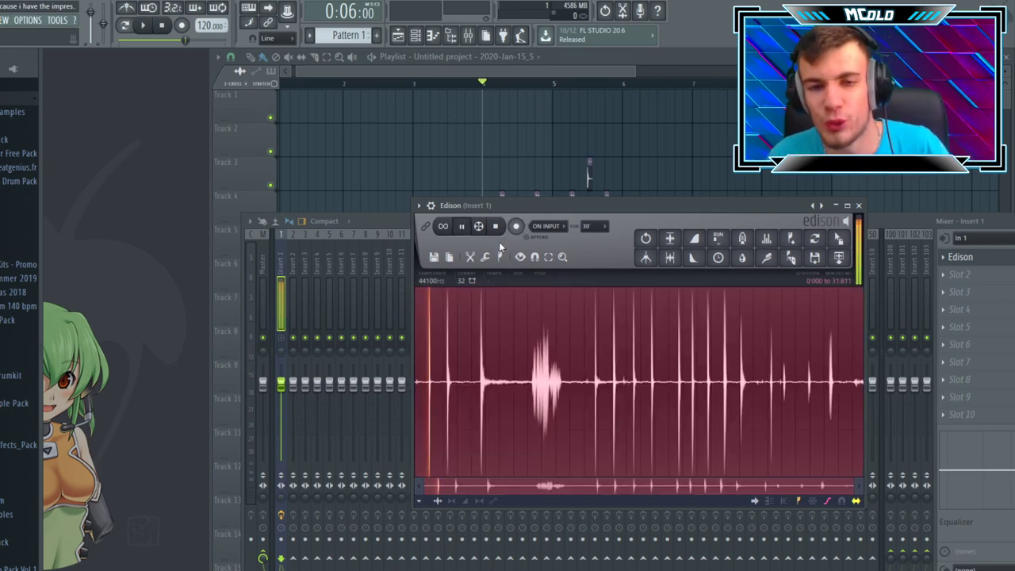
- Trim the new Edison recording and place its isolated hits as separate clips on the upper playlist tracks from bar 4 onward
{"action": "key", "text": "space"}
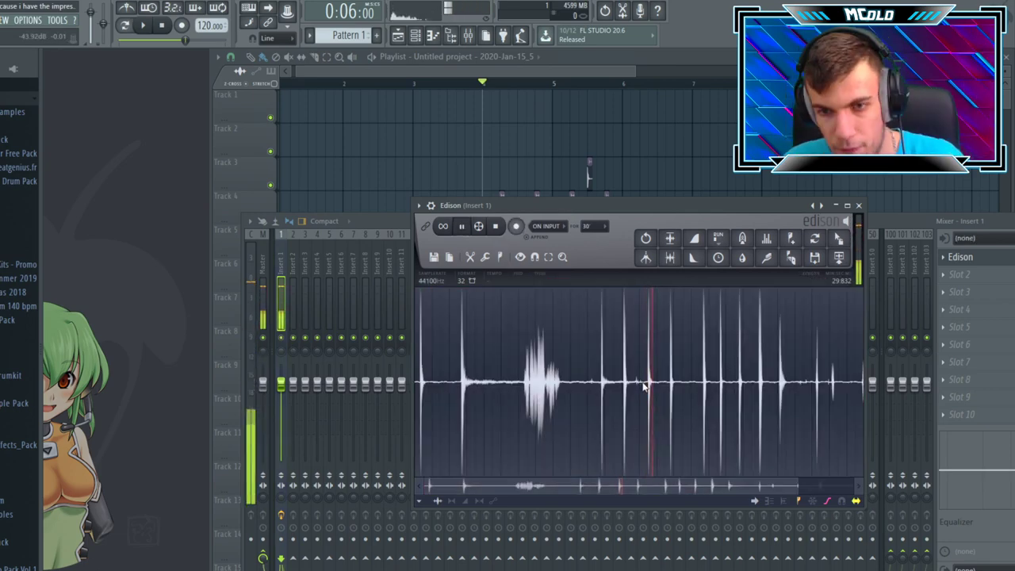
{"action": "key", "text": "space"}
{"action": "key", "text": "Delete"}
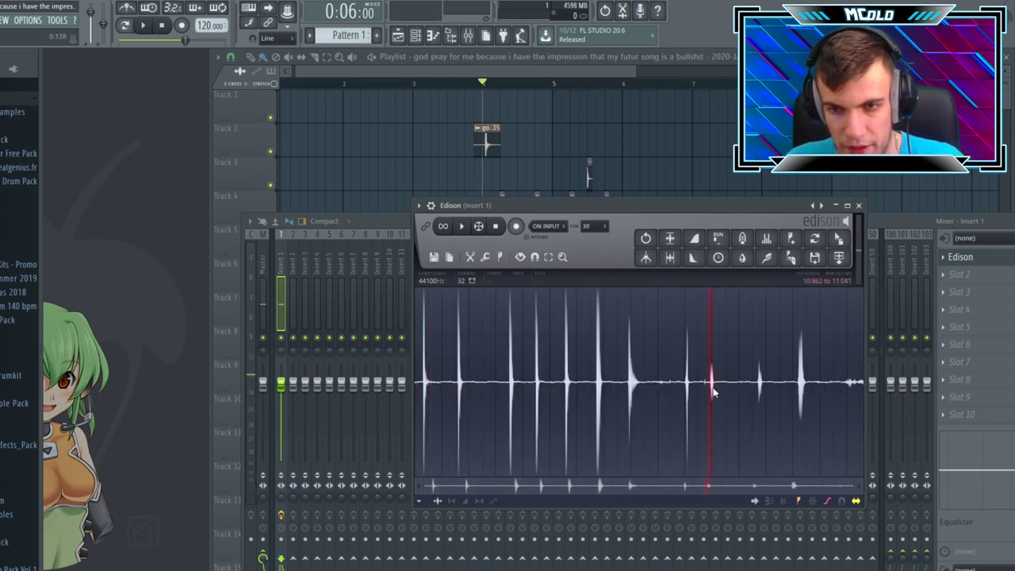
{"action": "left_click_drag", "start_coordinate": [838, 238], "coordinate": [504, 102]}
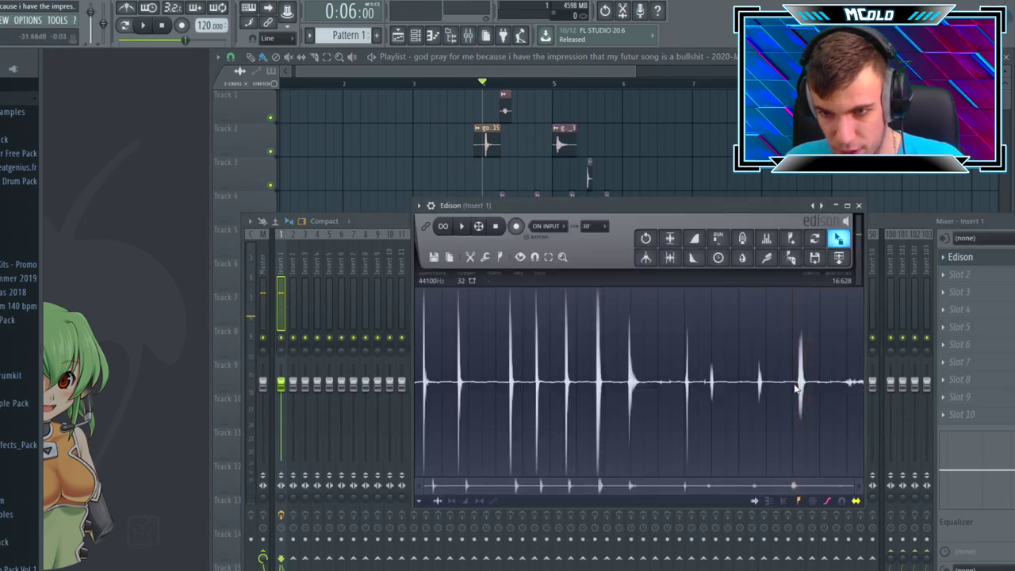
{"action": "left_click_drag", "start_coordinate": [838, 238], "coordinate": [625, 162]}
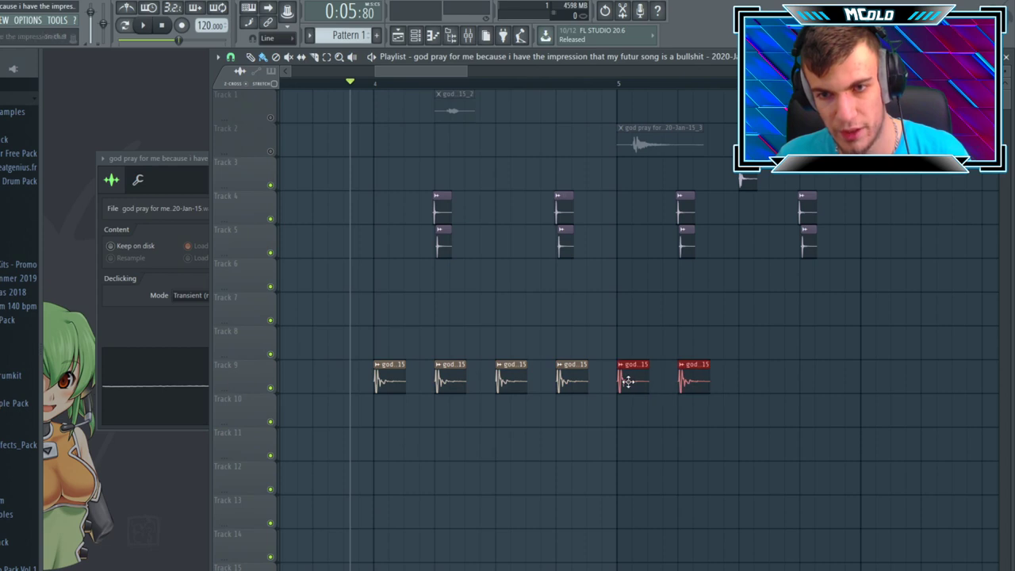
- Duplicate the two selected kick clips on Track 9 to complete bar 5, and play back the drum loop
{"action": "key", "text": "ctrl+b"}
{"action": "scroll", "coordinate": [508, 286], "scroll_direction": "down", "scroll_amount": 3}
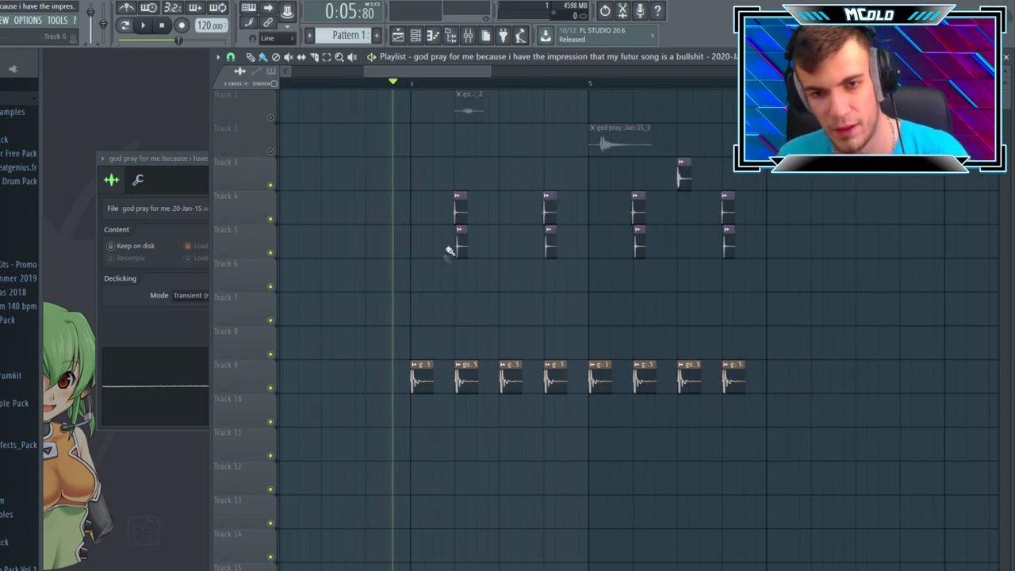
{"action": "key", "text": "space"}
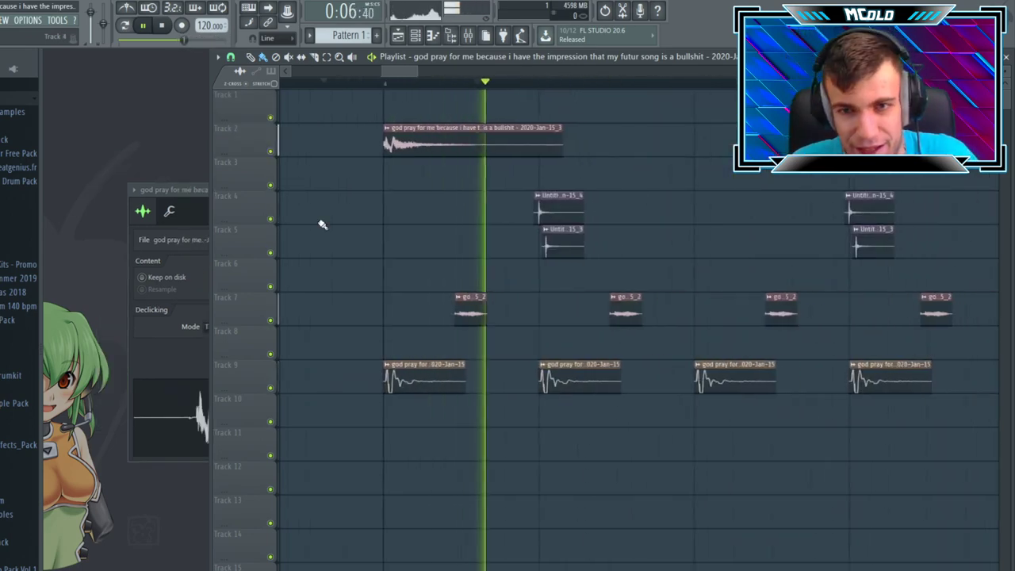
{"action": "scroll", "coordinate": [318, 223], "scroll_direction": "down", "scroll_amount": 4}
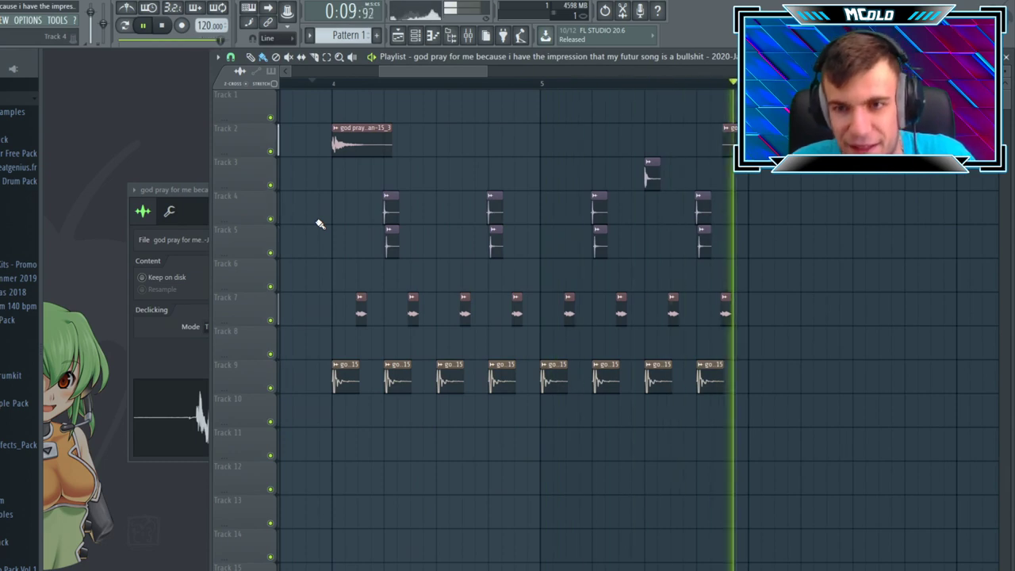
{"action": "key", "text": "space"}
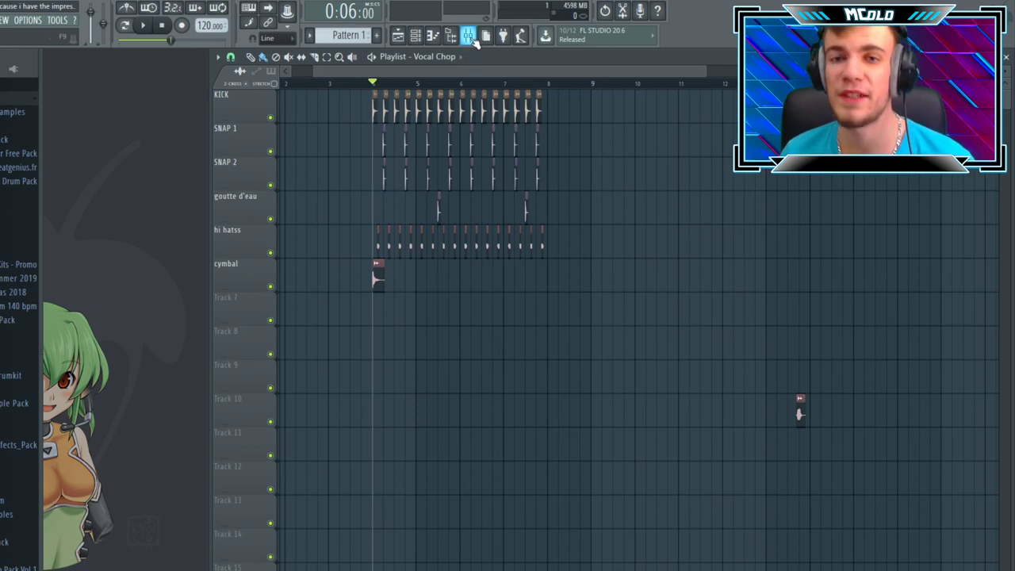
- Bring up the mixer and play the arrangement of kick, snaps, goutte d'eau, hi-hats and cymbal
{"action": "left_click", "coordinate": [468, 36]}
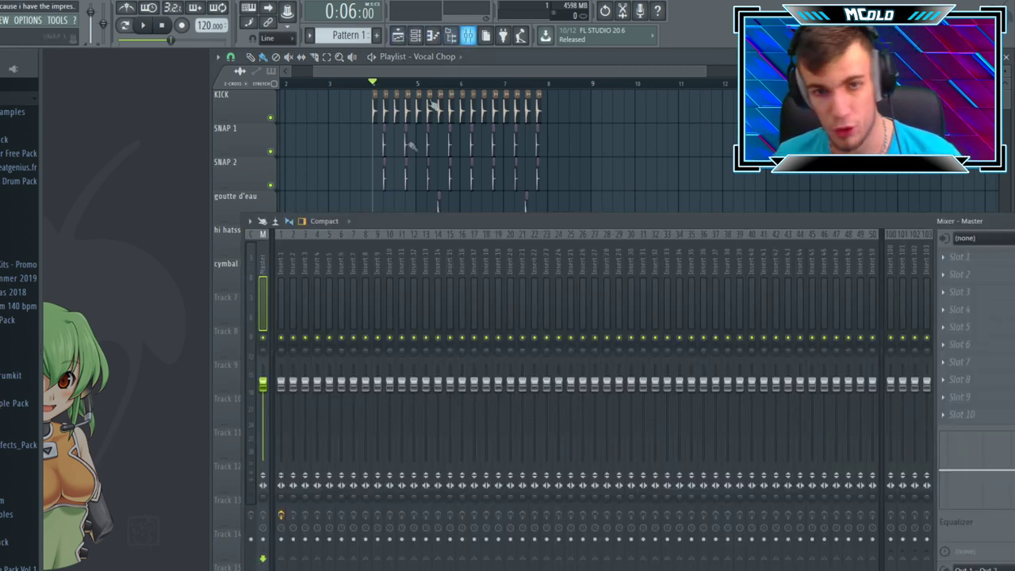
{"action": "key", "text": "space"}
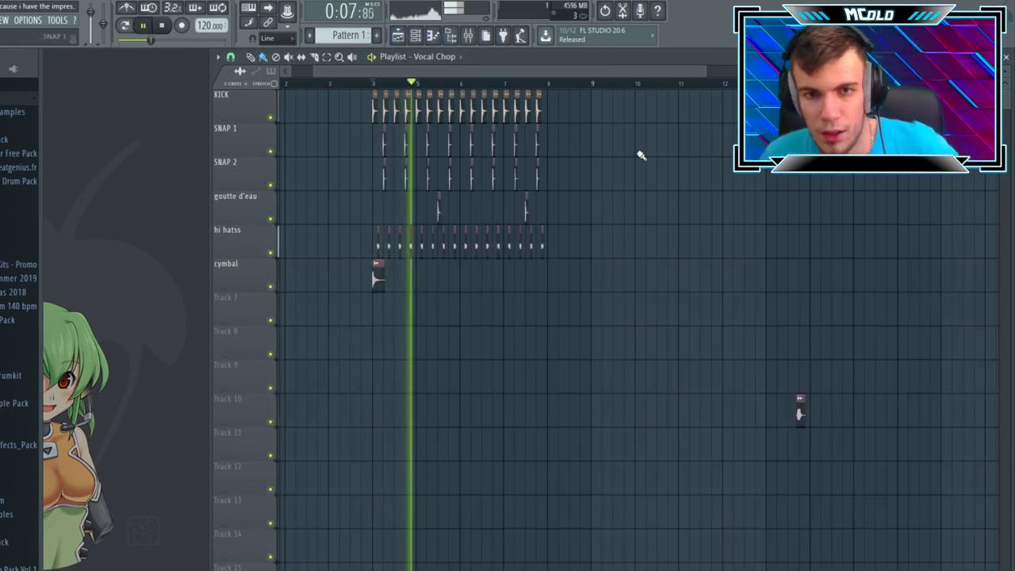
{"action": "key", "text": "space"}
{"action": "left_click", "coordinate": [468, 35]}
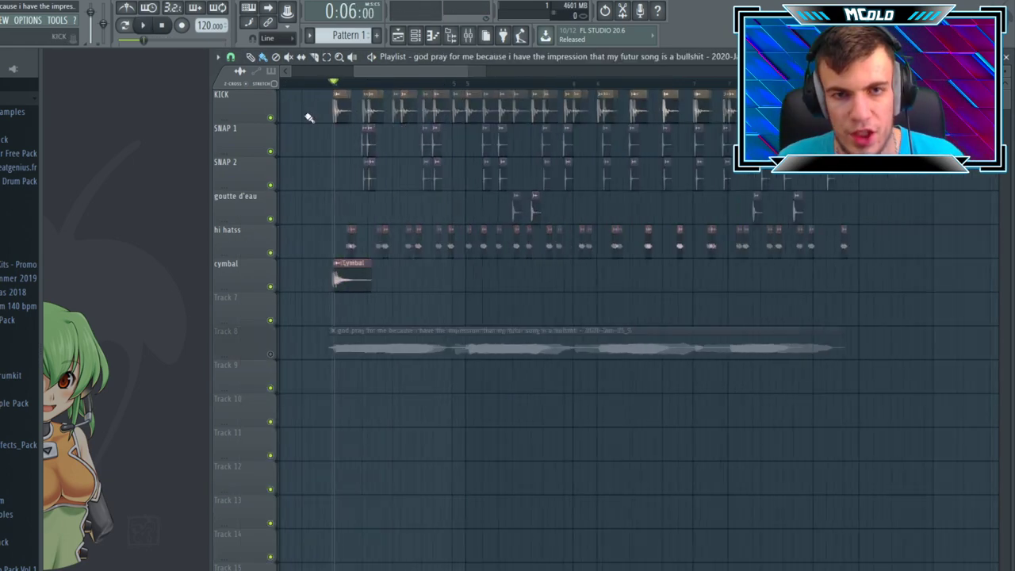
- In the kick's Fruity parametric EQ 2 on Insert 6, lower the band 7 high cutoff and make band 1 a high-pass filter
{"action": "scroll", "coordinate": [341, 111], "scroll_direction": "up", "scroll_amount": 2}
{"action": "double_click", "coordinate": [386, 107]}
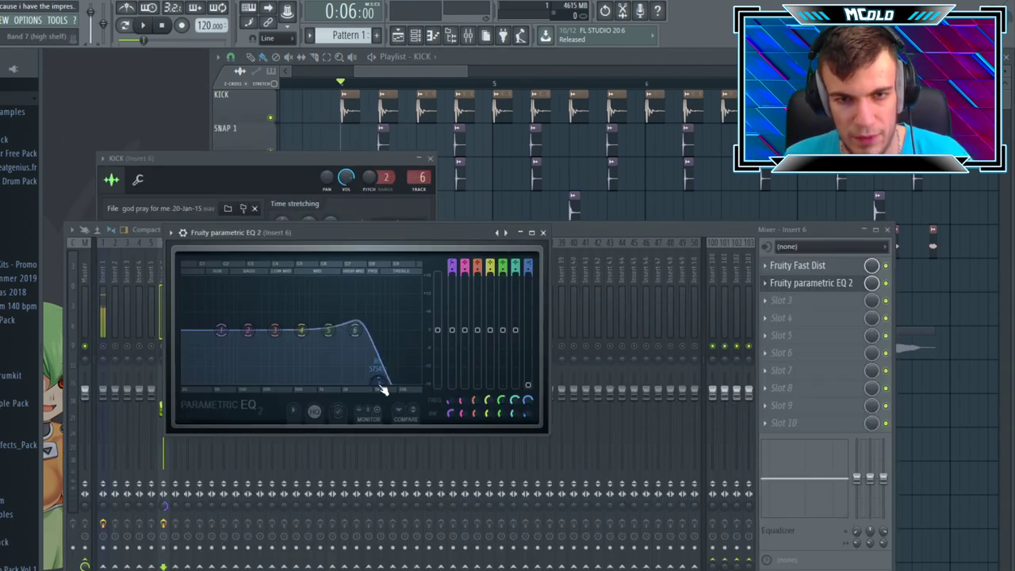
{"action": "left_click_drag", "start_coordinate": [380, 389], "coordinate": [325, 384]}
{"action": "right_click", "coordinate": [220, 330]}
{"action": "mouse_move", "coordinate": [237, 365]}
{"action": "left_click", "coordinate": [284, 396]}
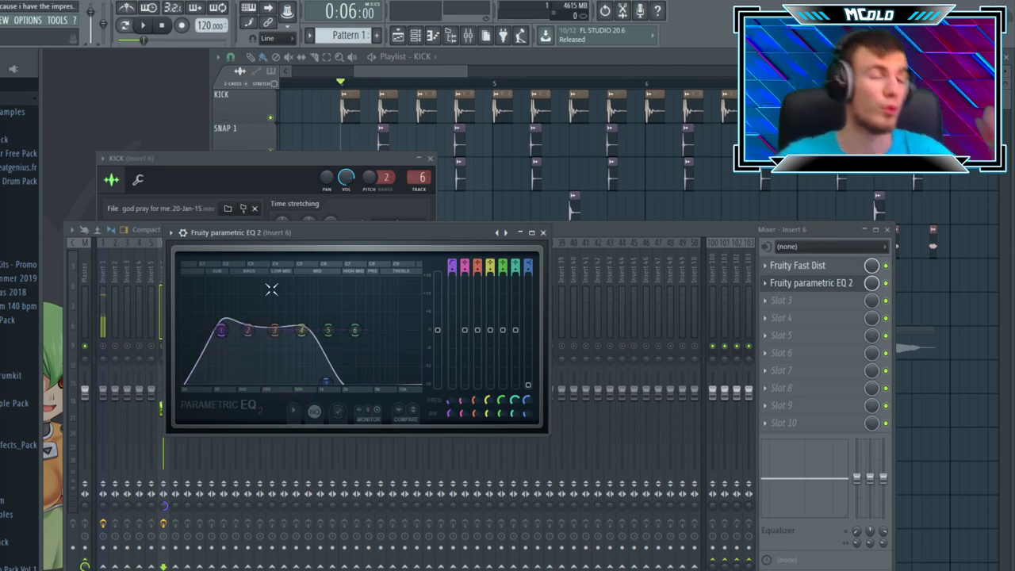
- Fine-tune the kick EQ's band 7 cutoff slightly lower while the loop plays
{"action": "mouse_move", "coordinate": [329, 244]}
{"action": "left_mouse_down"}
{"action": "mouse_move", "coordinate": [328, 273]}
{"action": "mouse_move", "coordinate": [326, 263]}
{"action": "left_mouse_up"}
{"action": "key", "text": "space"}
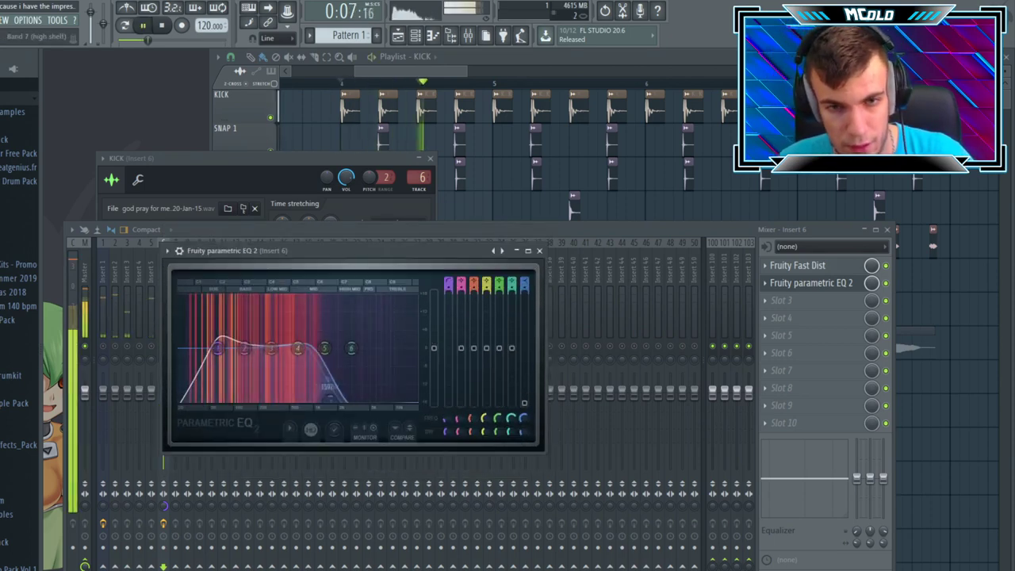
{"action": "mouse_move", "coordinate": [323, 399]}
{"action": "left_mouse_down"}
{"action": "mouse_move", "coordinate": [408, 399]}
{"action": "mouse_move", "coordinate": [317, 399]}
{"action": "left_mouse_up"}
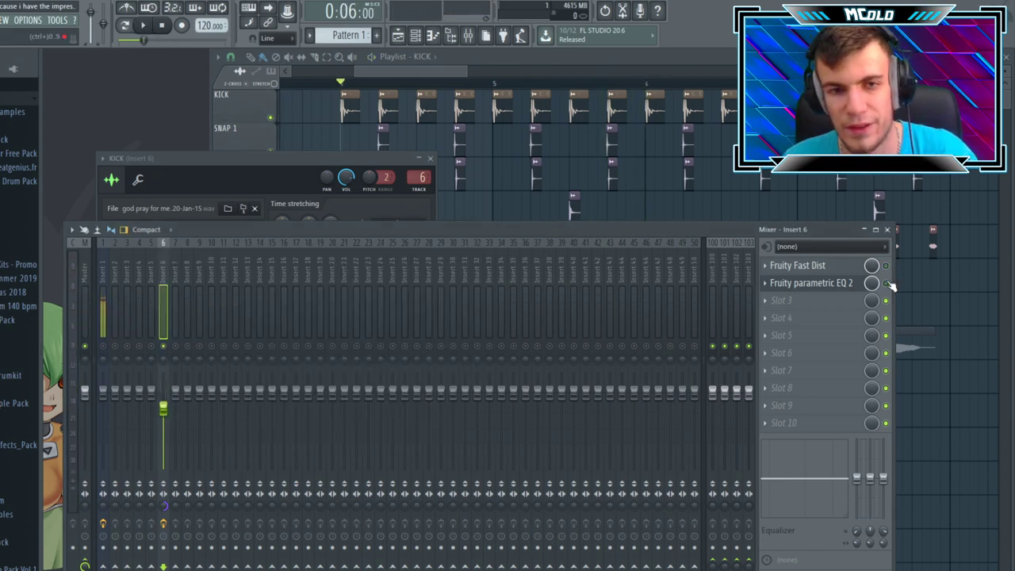
- Compare the kick by ear with Fruity Fast Dist and Fruity parametric EQ 2 bypassed and enabled on Insert 6
{"action": "key", "text": "space"}
{"action": "key", "text": "space"}
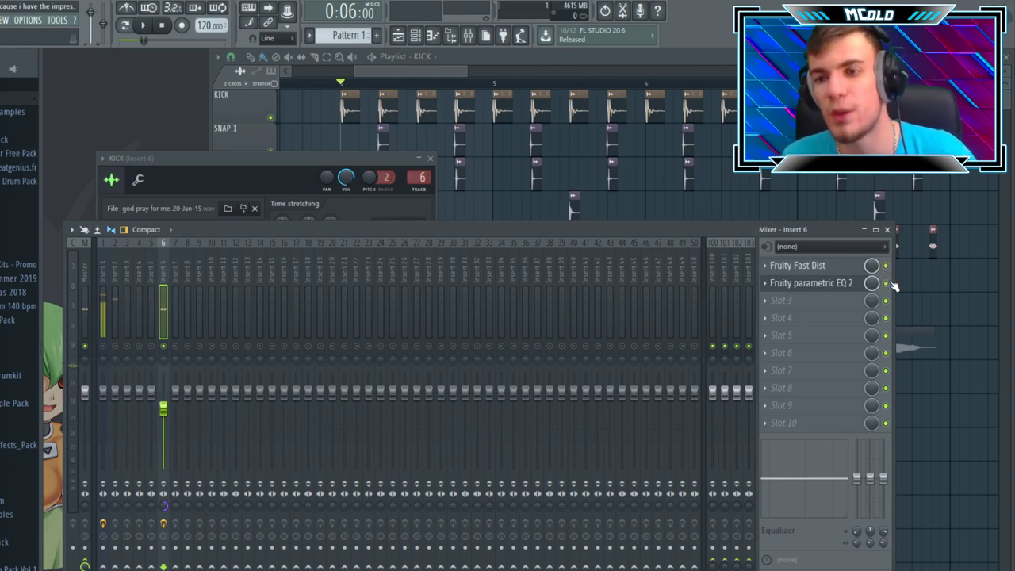
{"action": "key", "text": "space"}
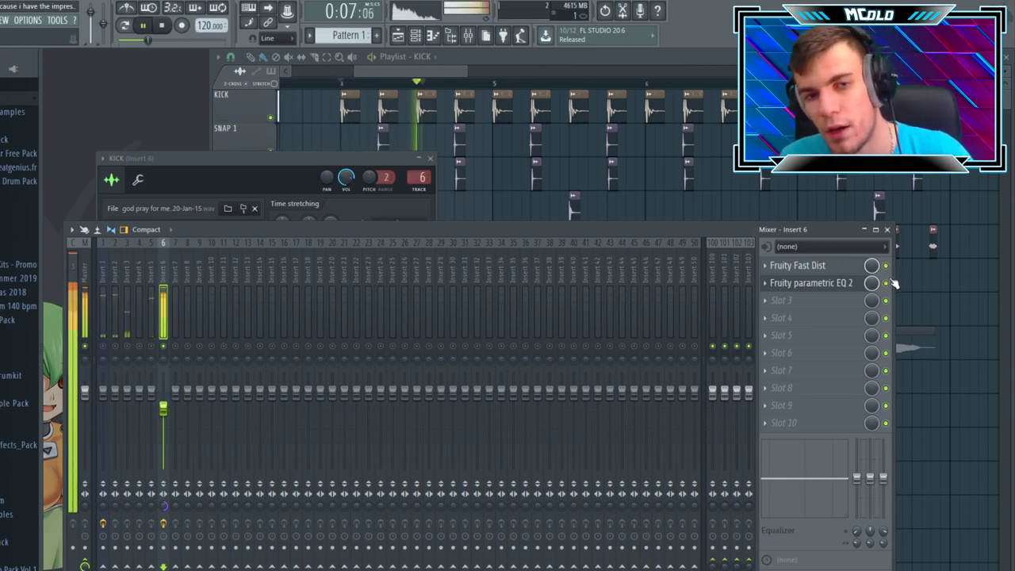
{"action": "key", "text": "space"}
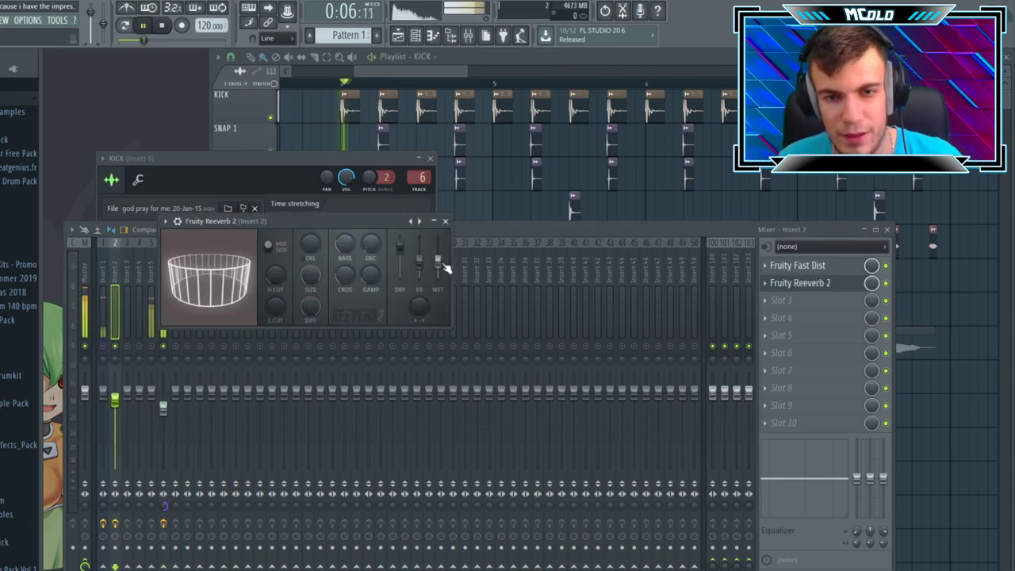
- Reduce the Pre amount of Fruity Fast Dist on Insert 11 during playback
{"action": "key", "text": "space"}
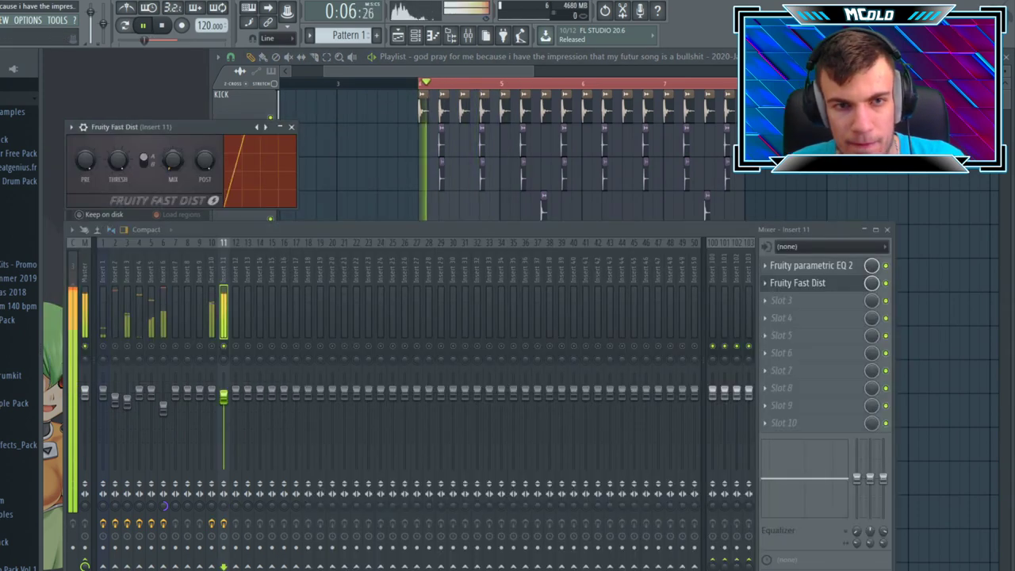
{"action": "left_click_drag", "start_coordinate": [92, 162], "coordinate": [92, 181]}
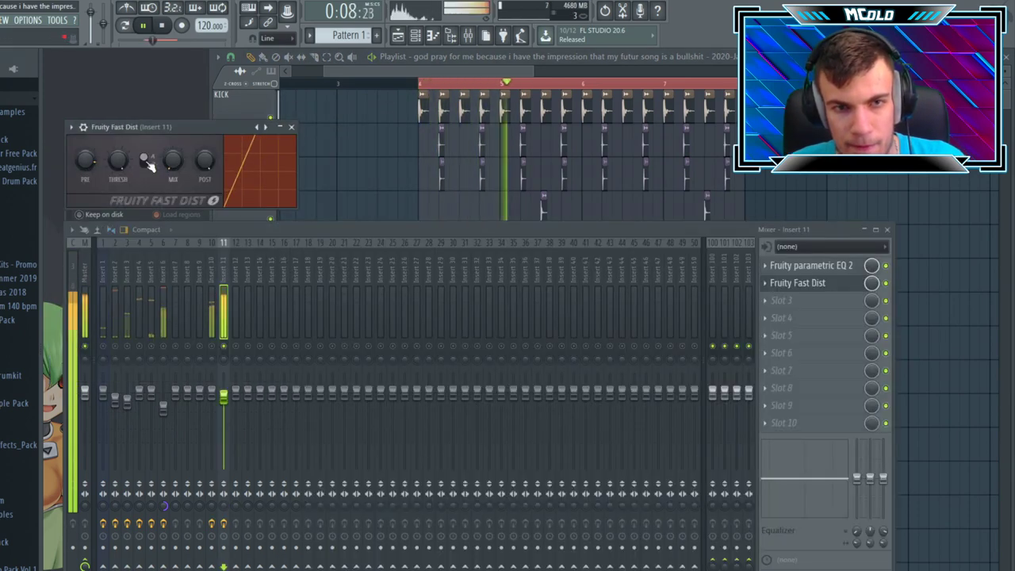
- In the Vocal Chop piano roll, replace the second E5 note with G5 and the third with B5, checking by playback
{"action": "left_click", "coordinate": [291, 127]}
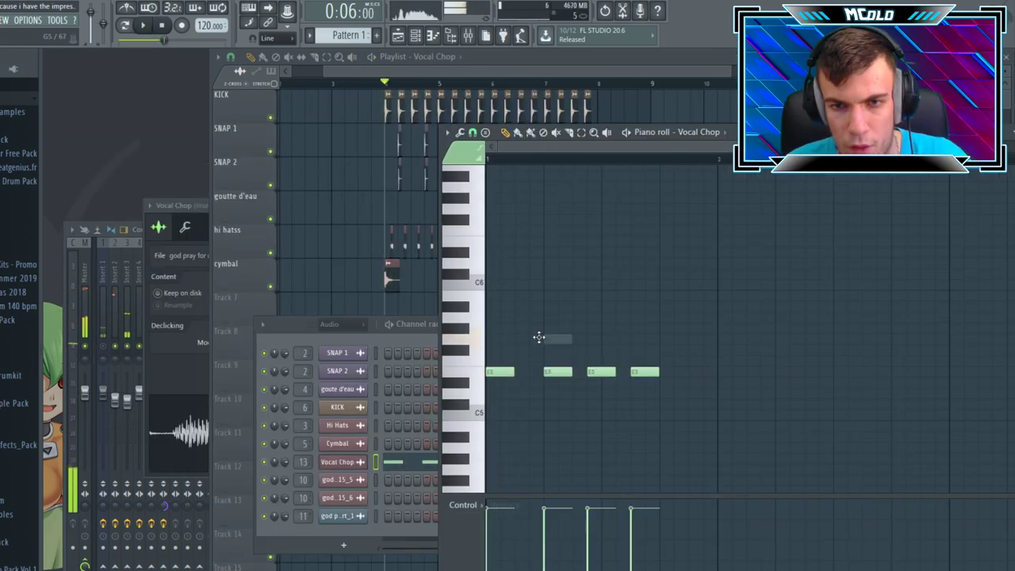
{"action": "left_click", "coordinate": [547, 340]}
{"action": "right_click", "coordinate": [556, 370]}
{"action": "key", "text": "space"}
{"action": "key", "text": "space"}
{"action": "left_click_drag", "start_coordinate": [592, 317], "coordinate": [593, 297]}
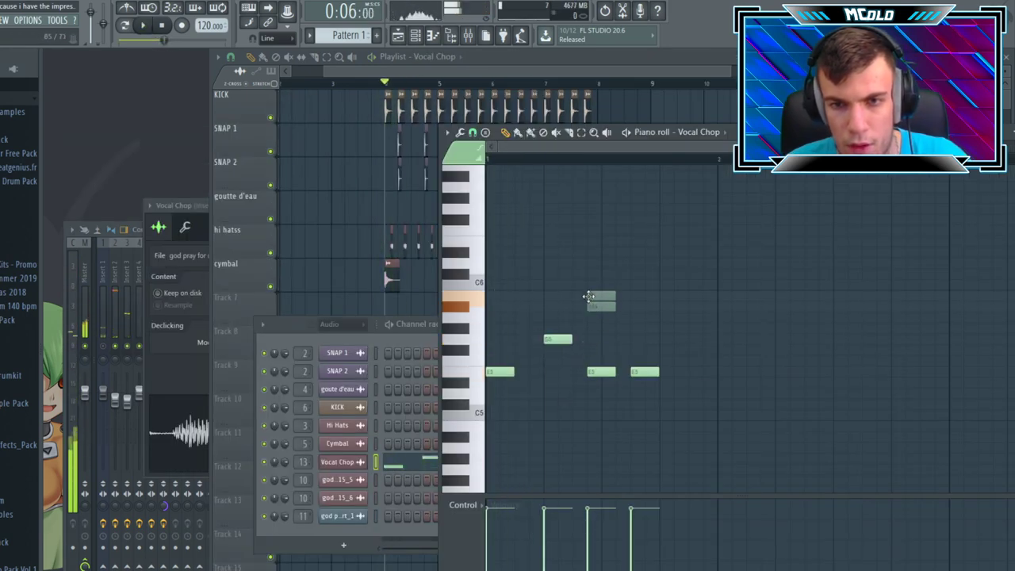
{"action": "right_click", "coordinate": [598, 372]}
{"action": "key", "text": "space"}
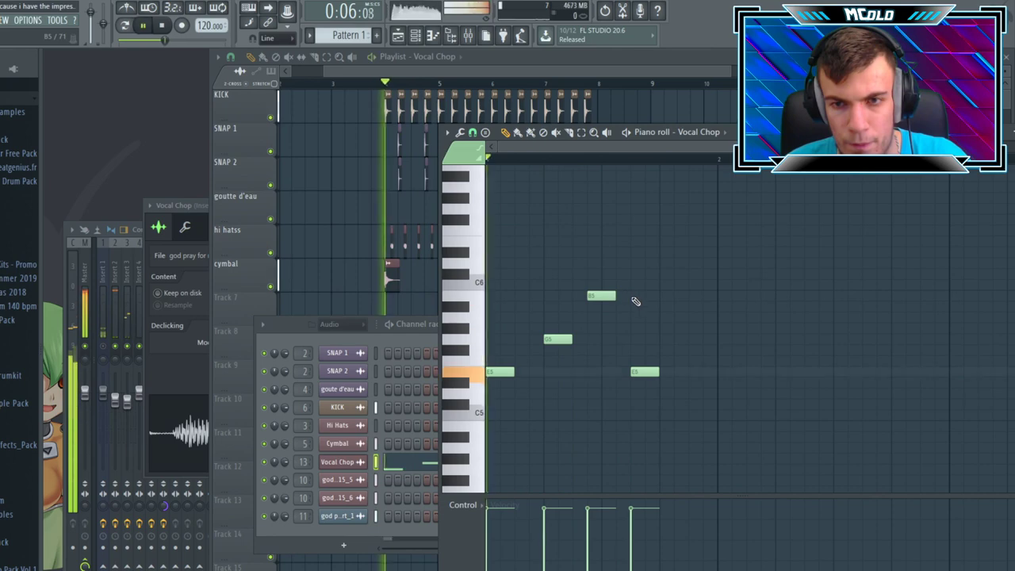
- Replace the fourth Vocal Chop note with B5 and add a C6 note after it at the end of bar 1
{"action": "left_click", "coordinate": [639, 297]}
{"action": "right_click", "coordinate": [645, 372]}
{"action": "key", "text": "space"}
{"action": "left_click", "coordinate": [677, 284]}
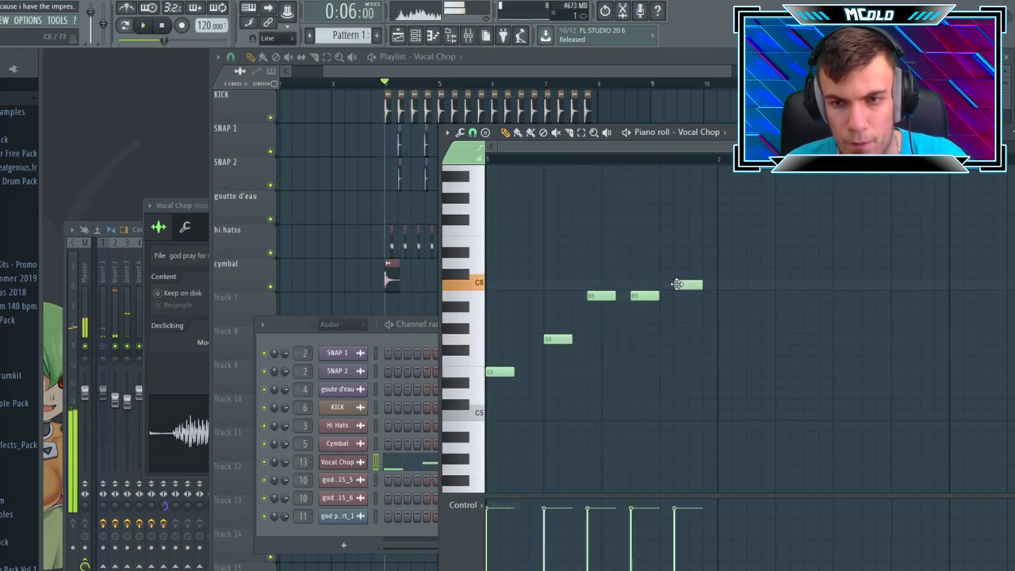
- Copy the five-note Vocal Chop phrase from bar 1 into bar 2 and play it back
{"action": "key", "text": "ctrl+a"}
{"action": "left_click_drag", "start_coordinate": [490, 373], "coordinate": [722, 373]}
{"action": "key", "text": "space"}
{"action": "left_click", "coordinate": [738, 417], "text": "ctrl"}
{"action": "scroll", "coordinate": [740, 424], "scroll_direction": "down", "scroll_amount": 1}
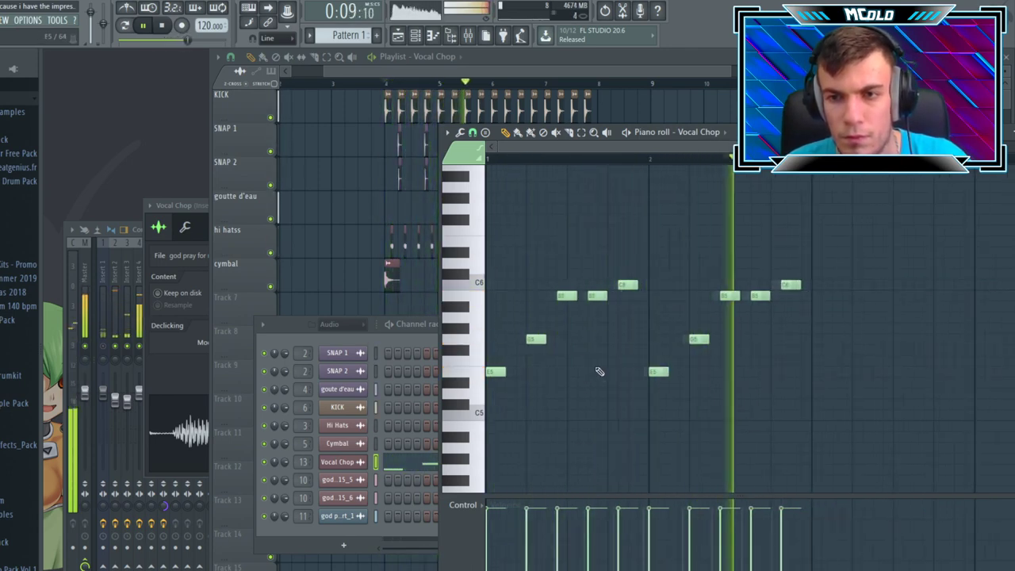
- Duplicate the two-bar Vocal Chop melody into bars 3 and 4
{"action": "scroll", "coordinate": [698, 361], "scroll_direction": "down", "scroll_amount": 3}
{"action": "key", "text": "ctrl+a"}
{"action": "key", "text": "space"}
{"action": "key", "text": "ctrl+b"}
{"action": "key", "text": "ctrl+b"}
{"action": "key", "text": "ctrl+b"}
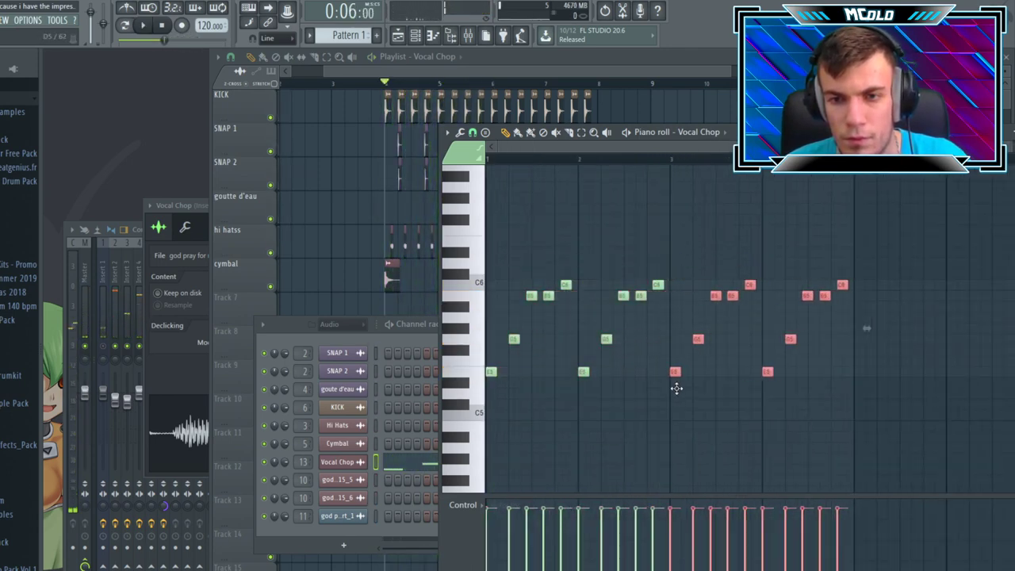
- Select the C6 notes in all four bars, shift them one step later, and listen to the melody with the drums
{"action": "left_click_drag", "start_coordinate": [879, 268], "coordinate": [583, 292]}
{"action": "scroll", "coordinate": [583, 293], "scroll_direction": "up", "scroll_amount": 5}
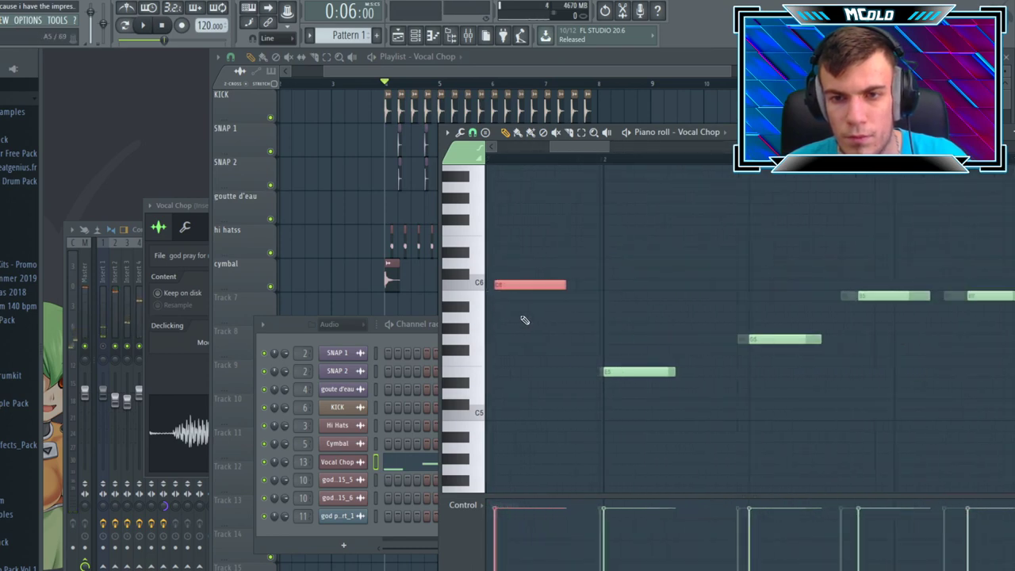
{"action": "key", "text": "space"}
{"action": "scroll", "coordinate": [634, 292], "scroll_direction": "down", "scroll_amount": 5}
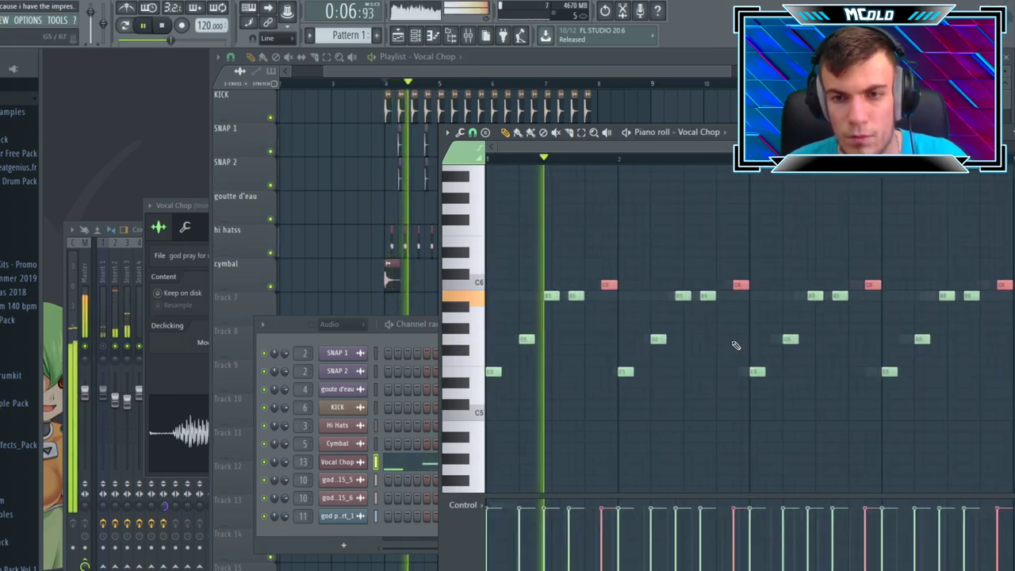
{"action": "scroll", "coordinate": [801, 317], "scroll_direction": "down", "scroll_amount": 3}
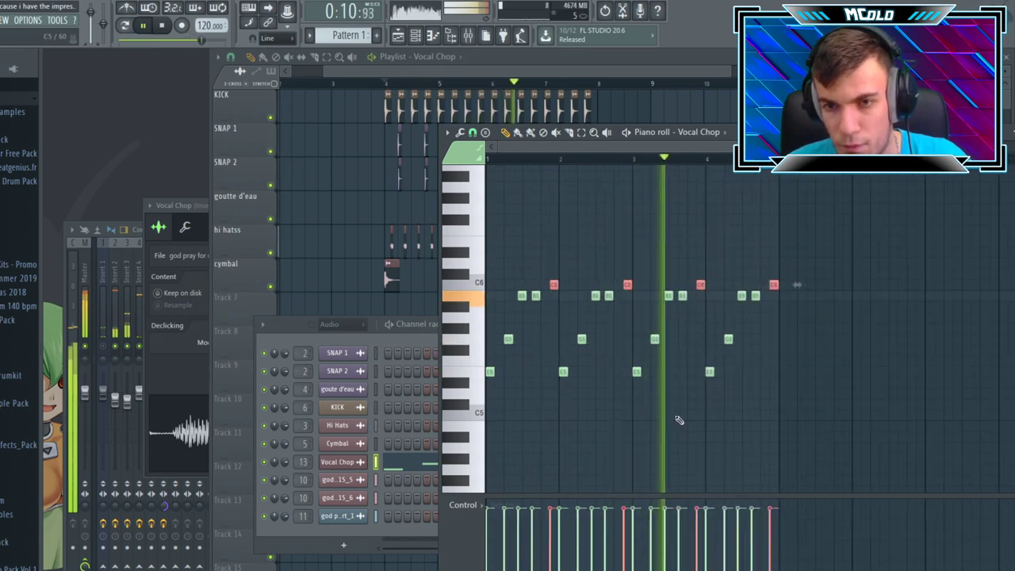
{"action": "left_click", "coordinate": [787, 404]}
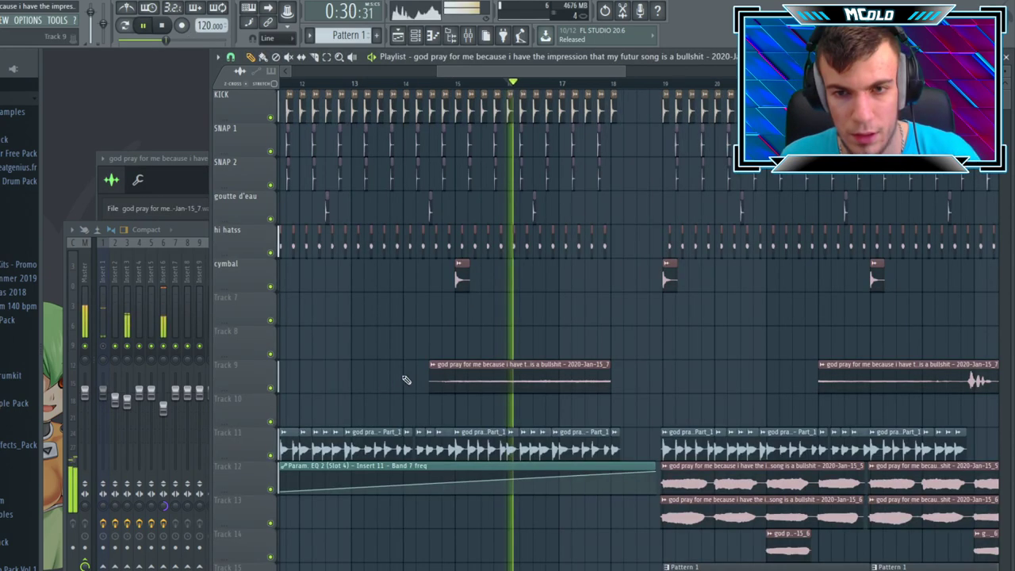
- Listen to the recorded audio clip on Track 7 in solo around bars 17 to 21 of the playlist
{"action": "scroll", "coordinate": [607, 339], "scroll_direction": "up", "scroll_amount": 3}
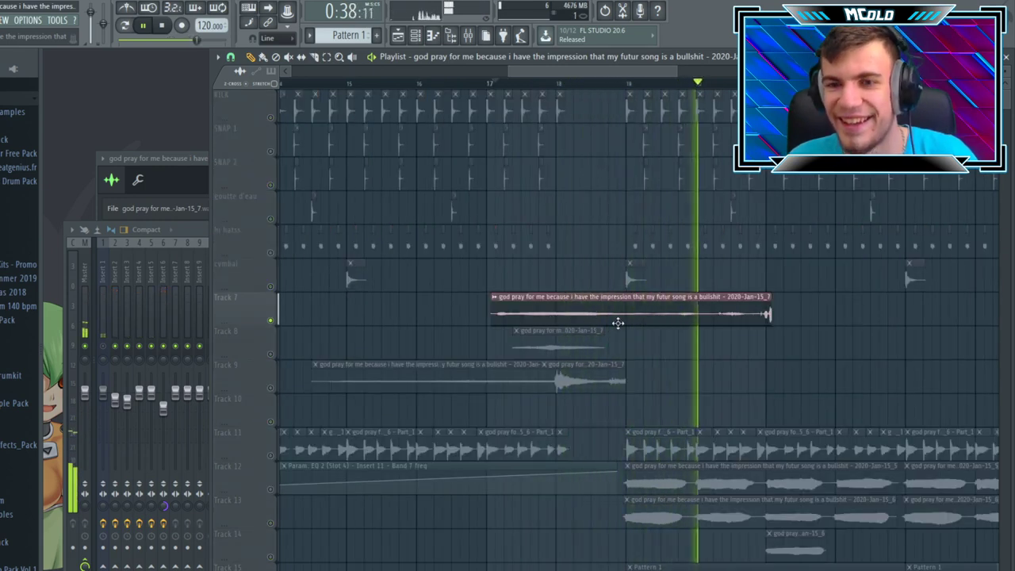
{"action": "key", "text": "space"}
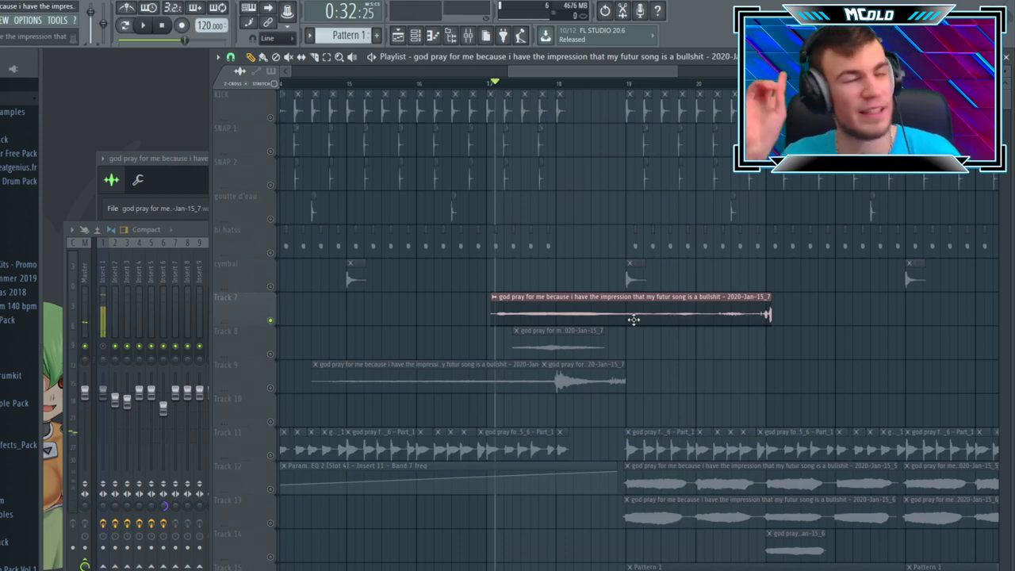